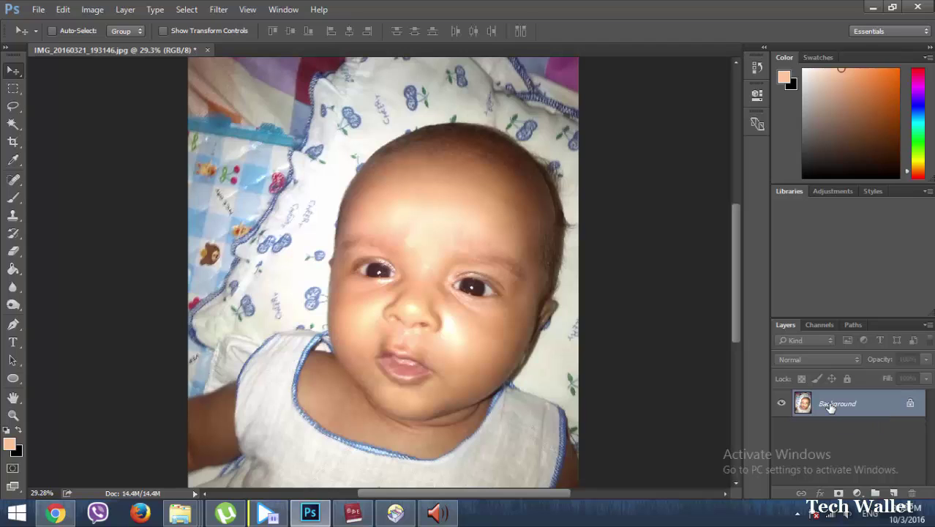
Duplicate the Background layer and add a new empty layer above the copy.
right_click(830, 407)
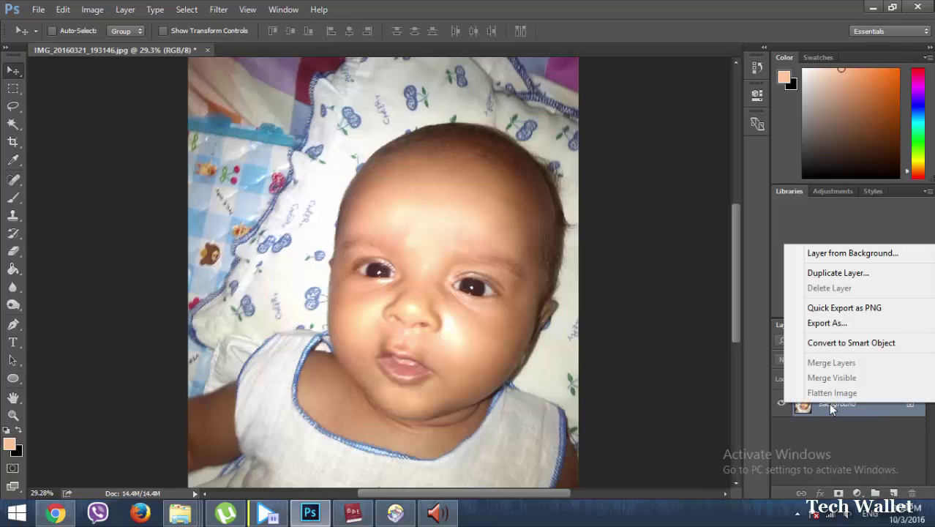
left_click(845, 271)
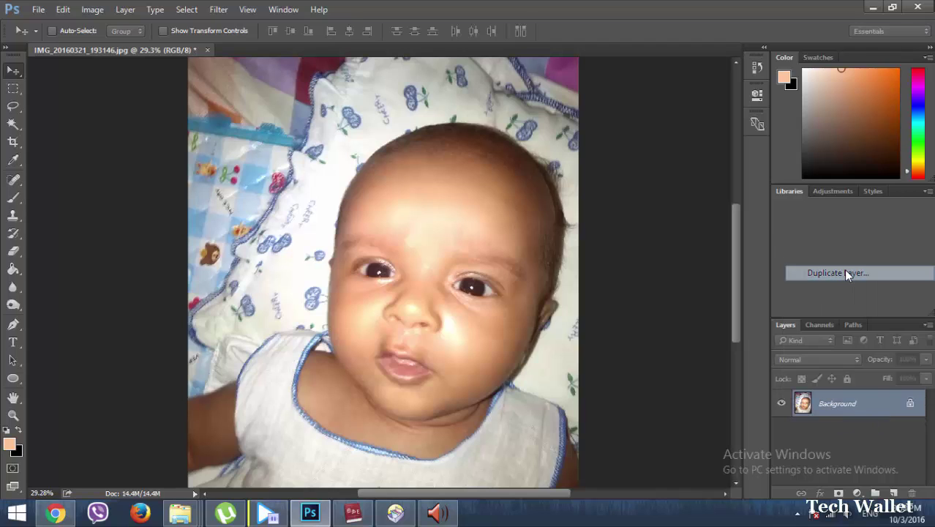
left_click(598, 154)
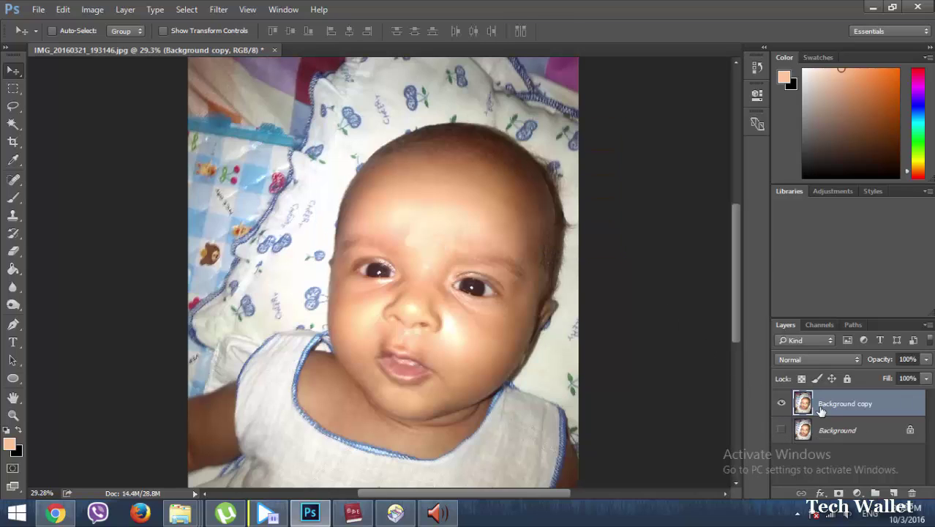
left_click(896, 494)
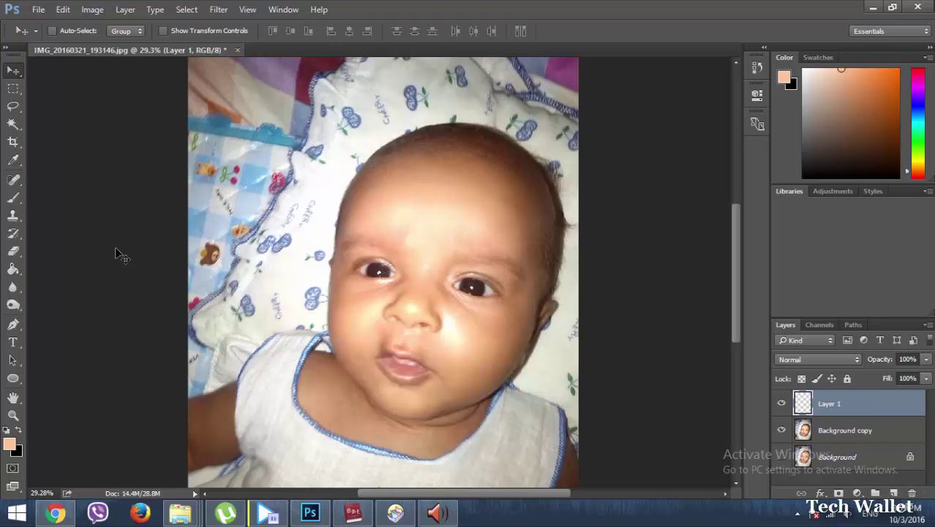
Set the Brush tool's opacity to 100% and sample the skin tone from the cheek beside the mouth.
left_click(13, 199)
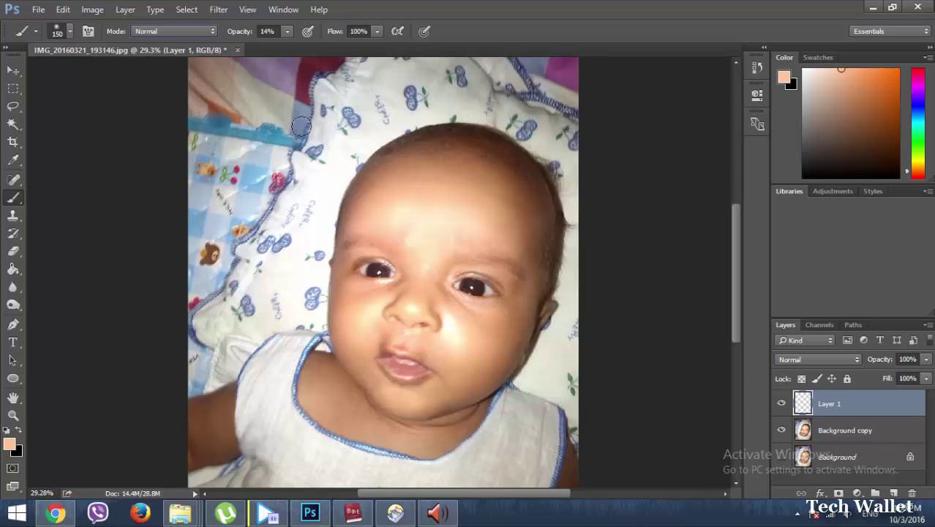
left_click(287, 31)
left_click_drag(284, 45, 367, 52)
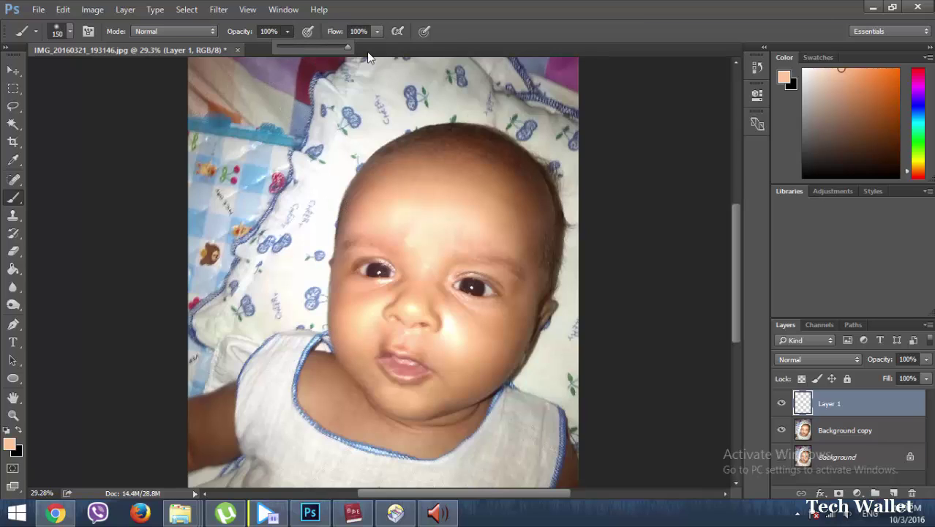
key("alt")
left_click(455, 360, "alt")
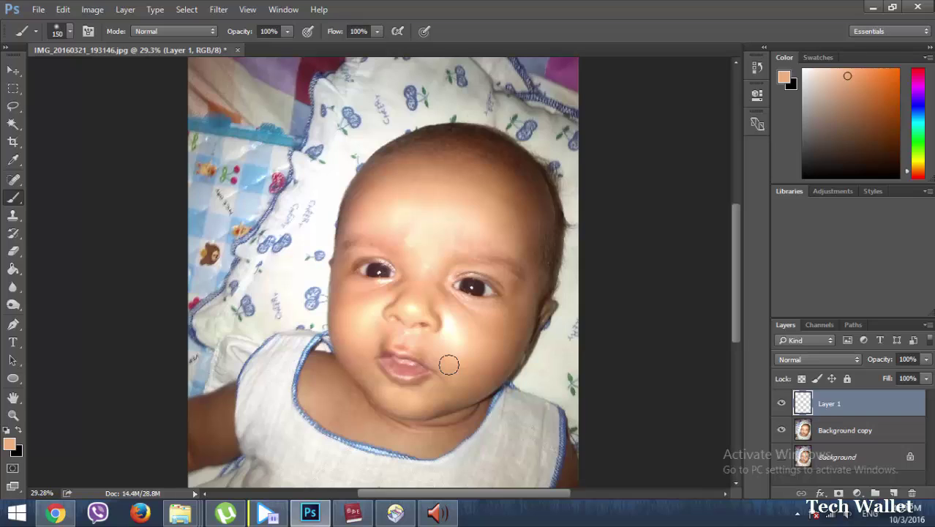
left_click(452, 360, "alt")
left_click(458, 359, "alt")
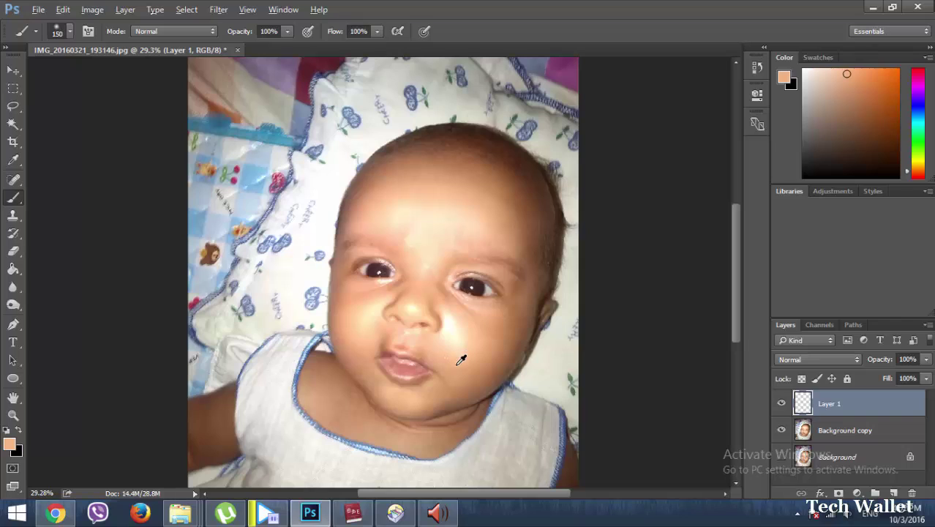
left_click(461, 359, "alt")
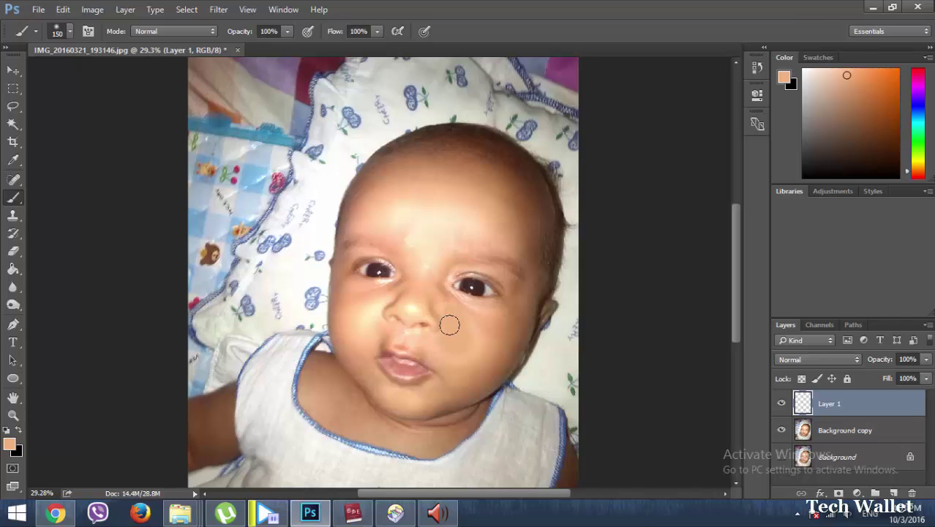
Paint the sampled skin tone over the shiny areas of both cheeks and the forehead on Layer 1 with a 150 px brush.
left_click_drag(438, 321, 438, 338)
mouse_move(357, 317)
left_mouse_down()
mouse_move(363, 324)
mouse_move(368, 308)
left_mouse_up()
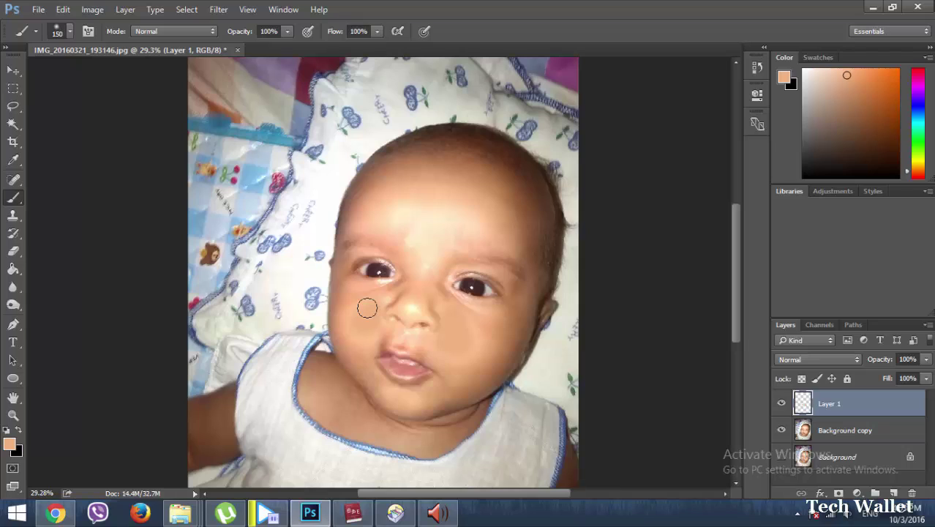
key("bracketleft")
key("bracketleft")
key("bracketleft")
key("bracketright")
key("bracketright")
key("bracketright")
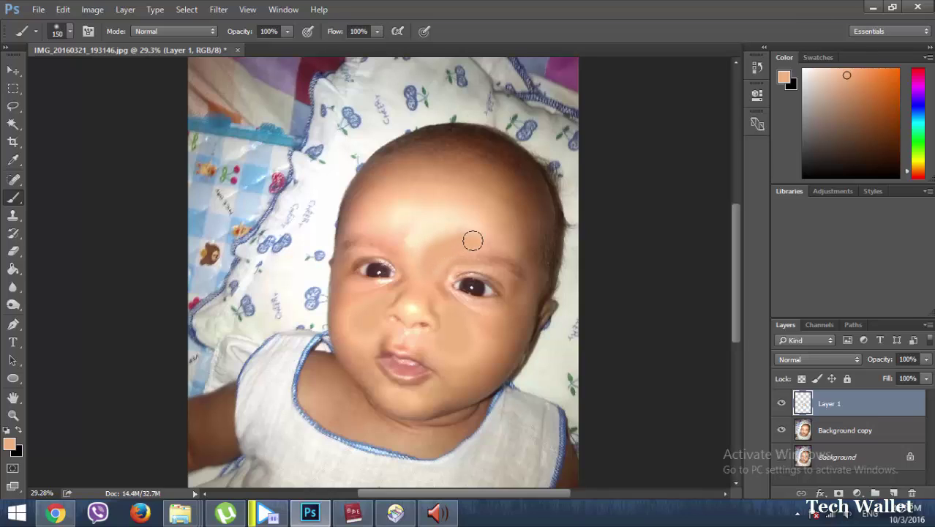
mouse_move(468, 231)
left_mouse_down()
mouse_move(463, 213)
mouse_move(422, 213)
mouse_move(411, 202)
mouse_move(385, 213)
mouse_move(419, 218)
mouse_move(405, 228)
mouse_move(415, 245)
mouse_move(445, 226)
mouse_move(392, 232)
mouse_move(379, 222)
mouse_move(421, 265)
mouse_move(434, 208)
mouse_move(484, 227)
left_mouse_up()
Paint over the shine on the nose and around the eyes, reducing the brush size from 90 to 50 px.
key("bracketleft")
key("bracketleft")
key("bracketleft")
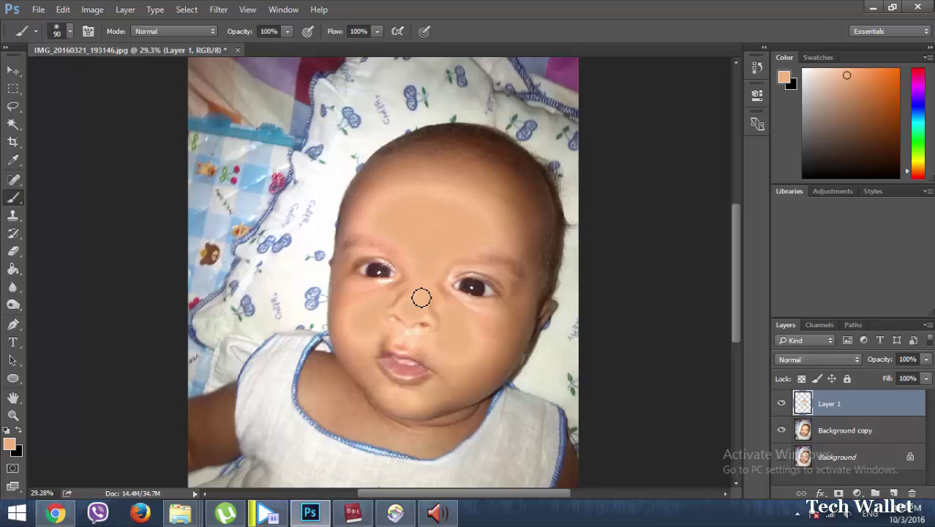
key("bracketleft")
key("bracketleft")
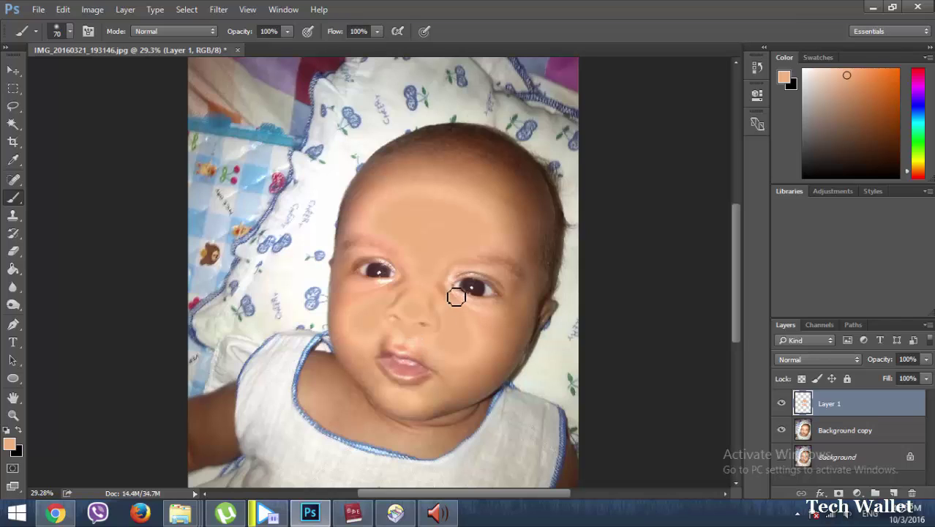
key("bracketleft")
key("bracketleft")
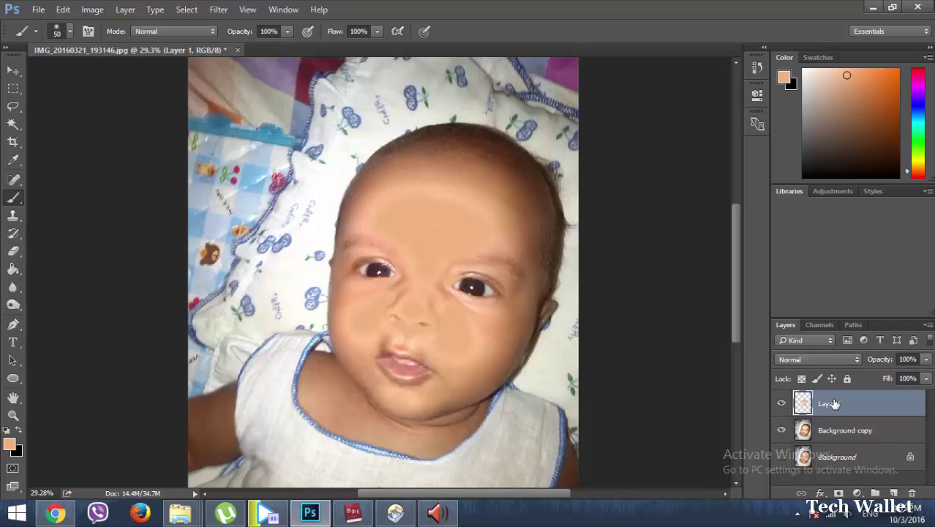
Set Layer 1's blend mode to Color.
left_click(857, 359)
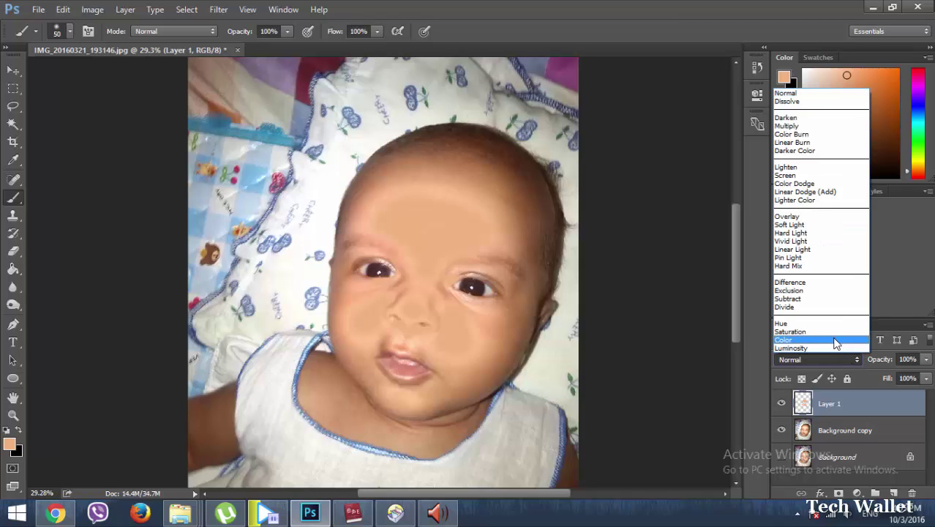
left_click(837, 340)
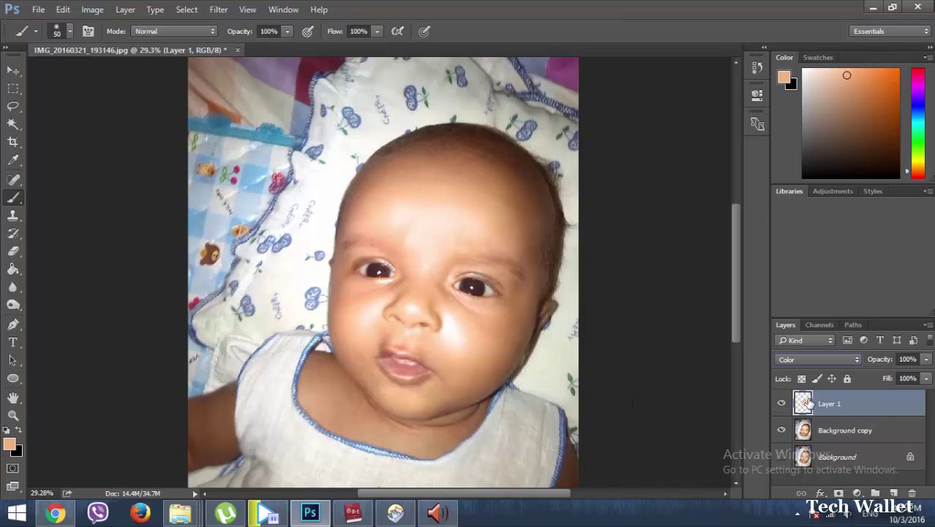
On the Background copy layer, set up the Burn tool with range Highlights, 2% exposure and a soft round 150 px brush.
left_click(864, 434)
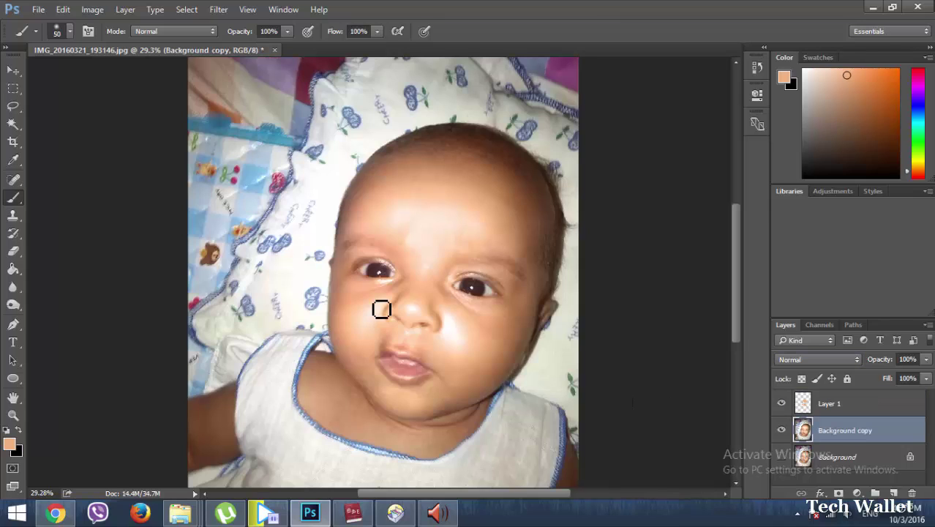
left_click(13, 306)
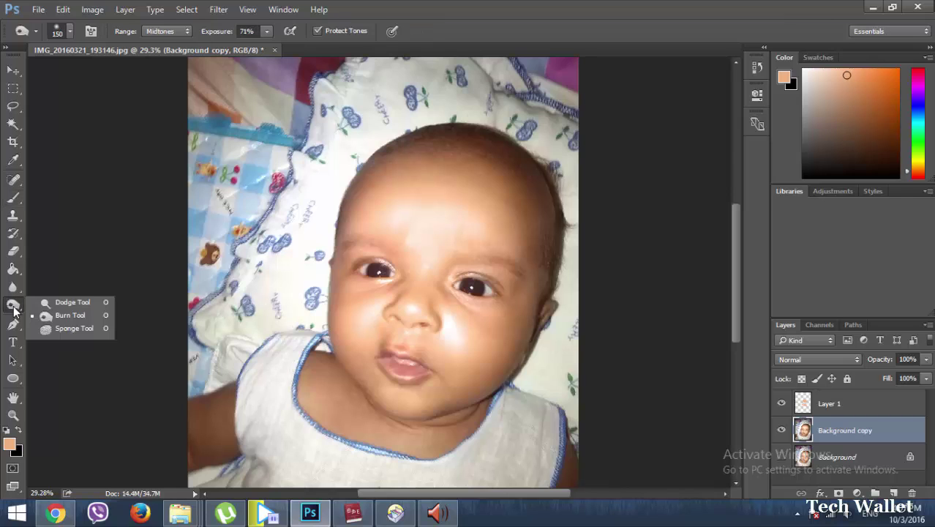
left_click(70, 315)
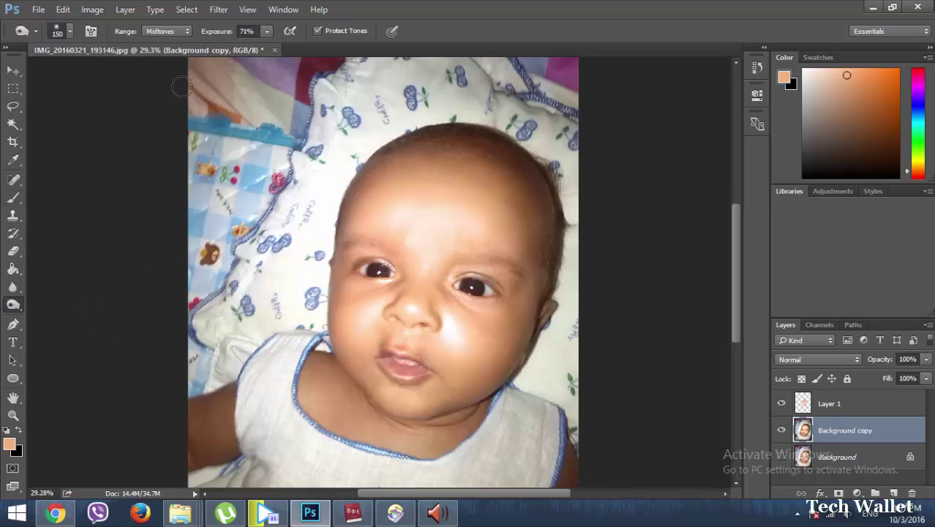
left_click(186, 32)
left_click(174, 60)
left_click(267, 31)
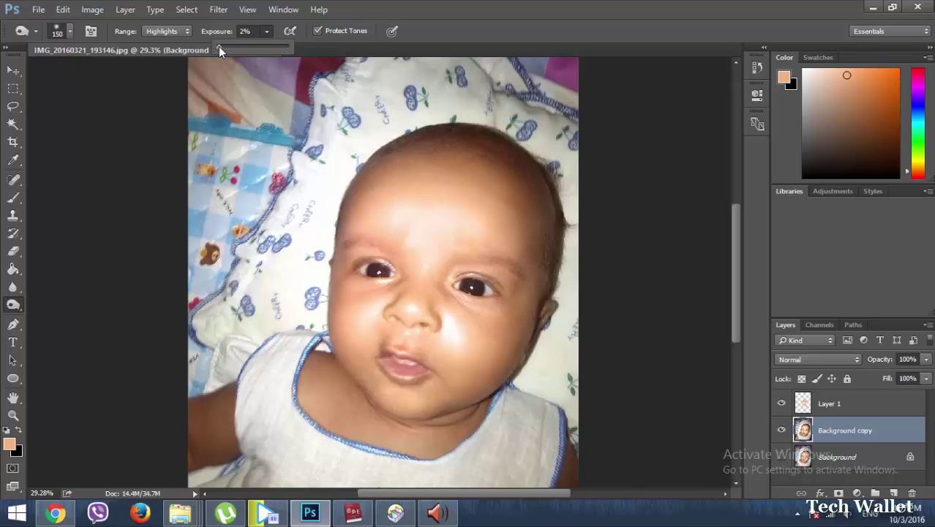
left_click(359, 14)
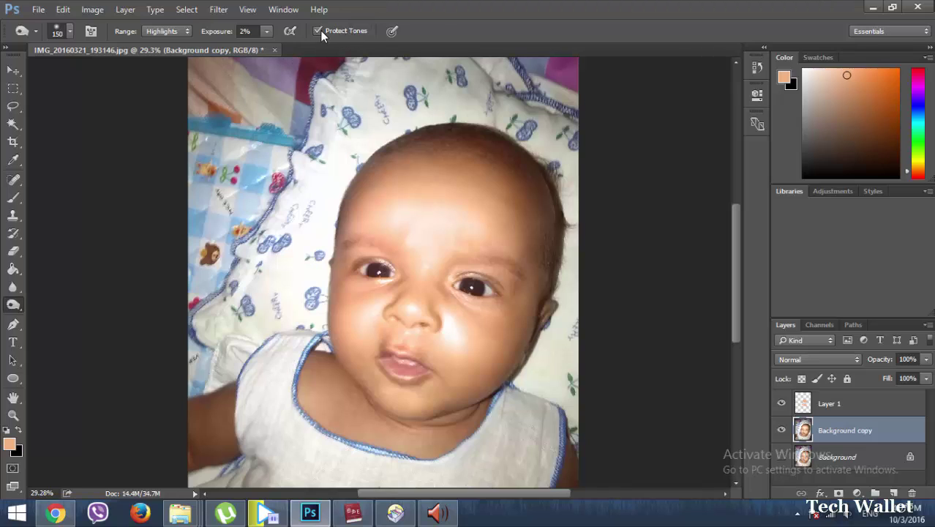
left_click(69, 32)
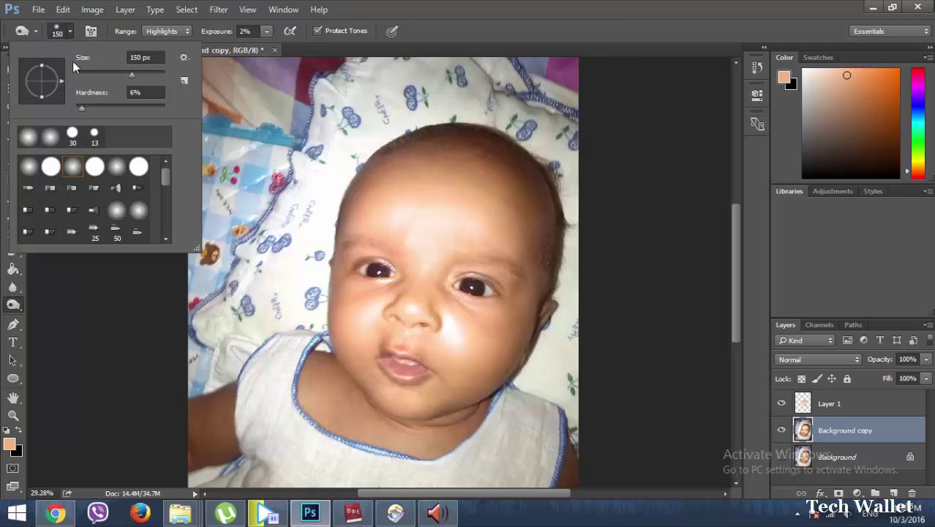
left_click(32, 137)
left_click(450, 26)
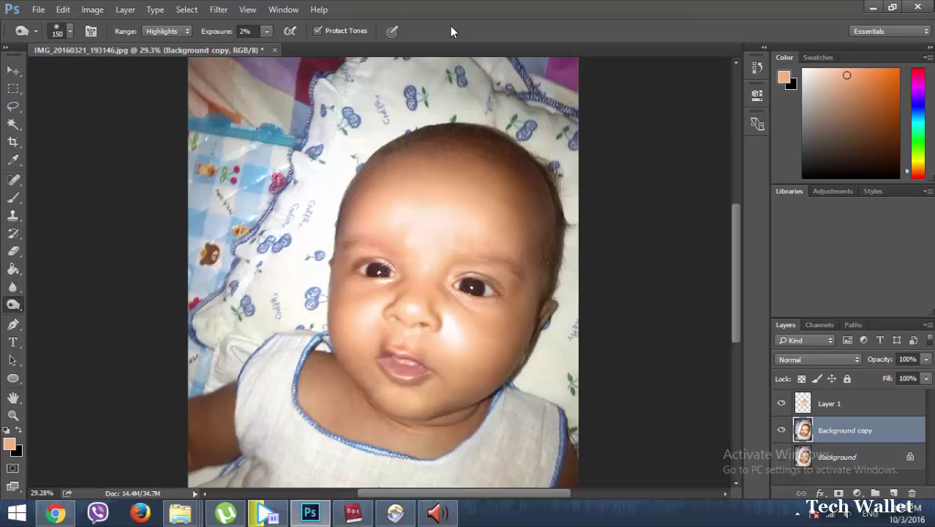
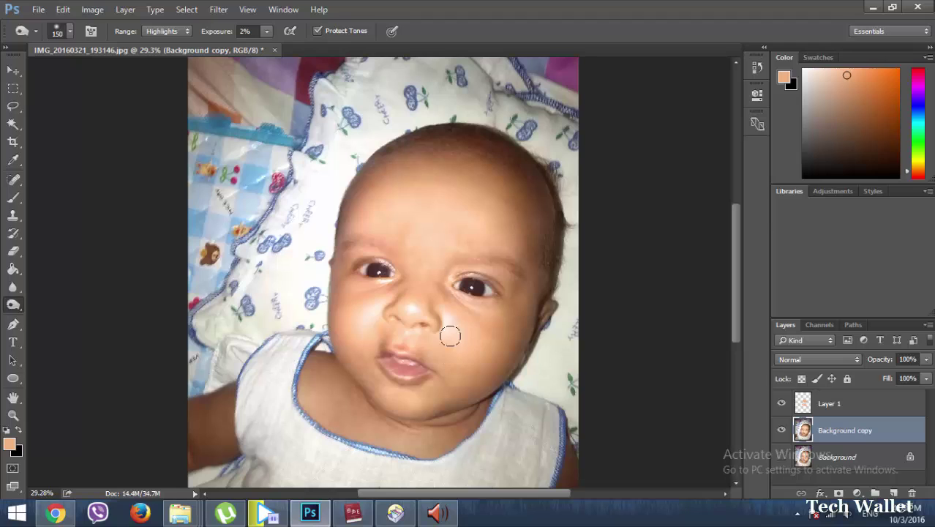
Burn down the remaining bright highlights on the cheeks, nose and around the mouth, using brush sizes around 90 px.
key("bracketleft")
key("bracketleft")
key("bracketleft")
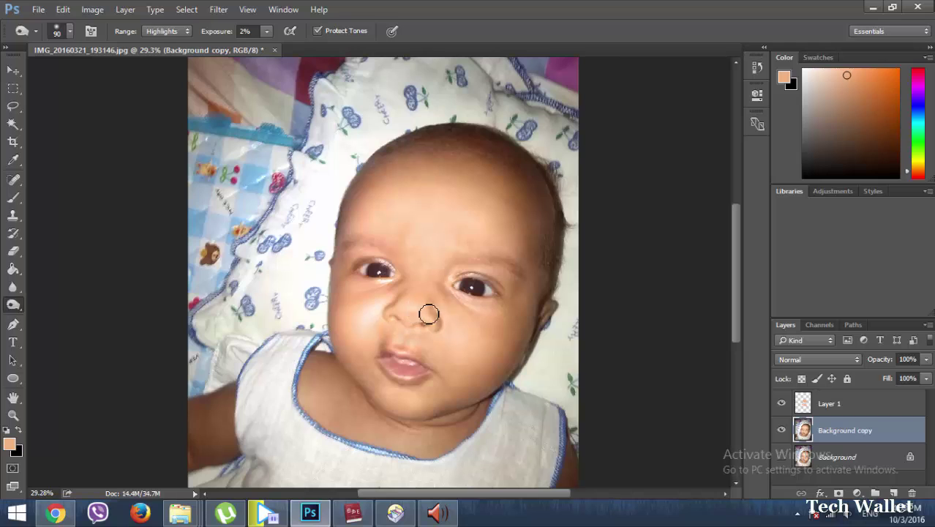
key("bracketright")
key("bracketright")
key("bracketleft")
key("bracketleft")
key("bracketleft")
key("bracketleft")
key("bracketleft")
key("bracketleft")
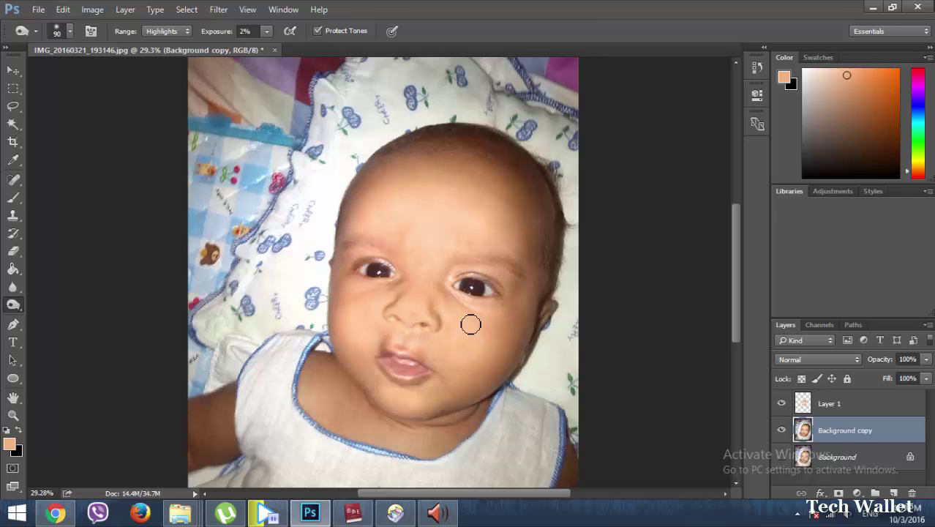
Reset the colours to black and white, switch to the Brush tool, and duplicate the Background copy layer.
key("d")
key("b")
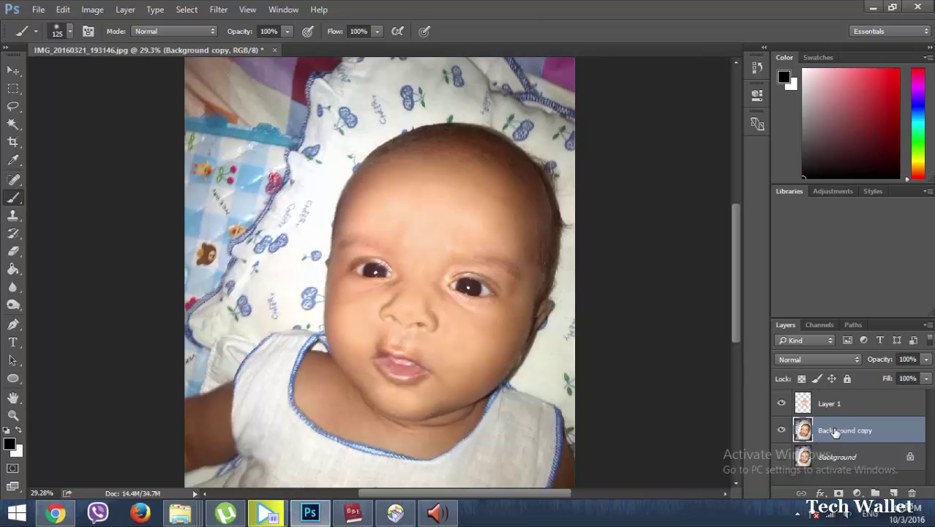
right_click(867, 431)
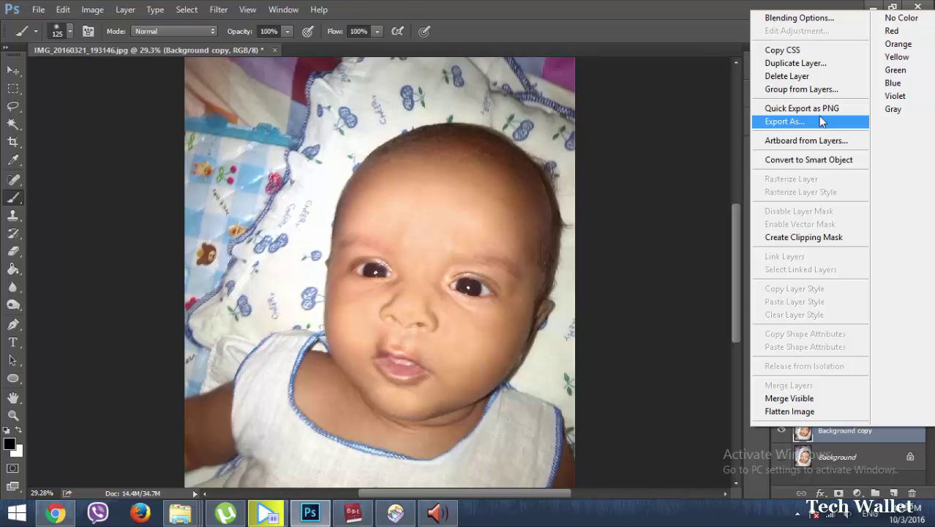
left_click(796, 63)
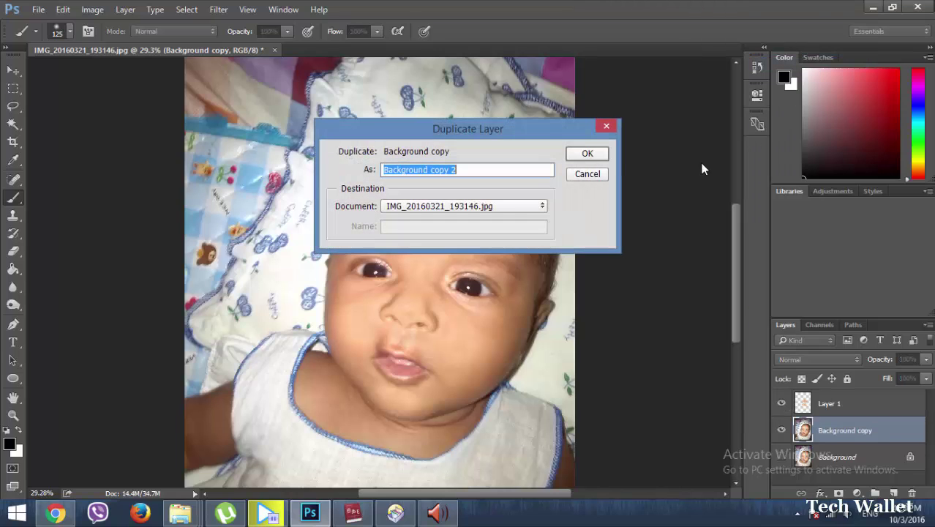
left_click(604, 155)
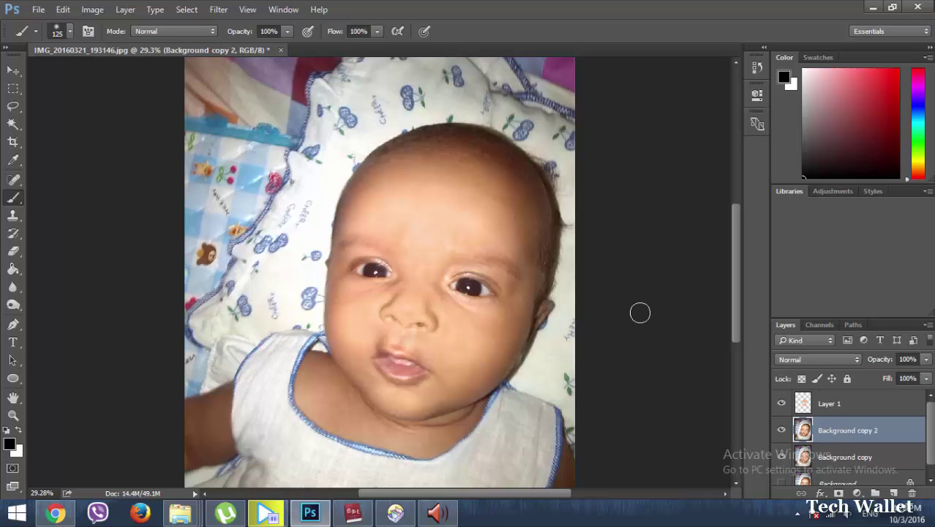
Apply a Gaussian Blur with a 10-pixel radius to Background copy 2 and hide the layer with a black layer mask.
left_click(214, 10)
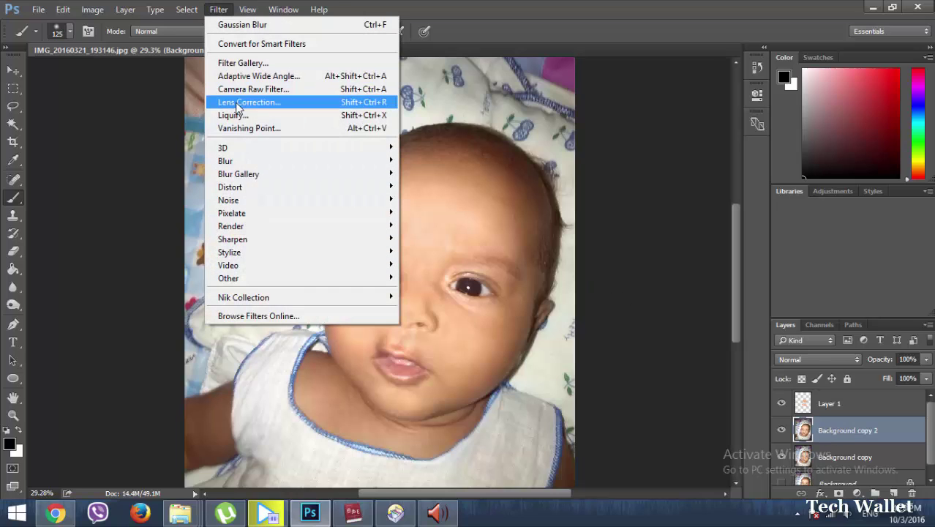
mouse_move(256, 164)
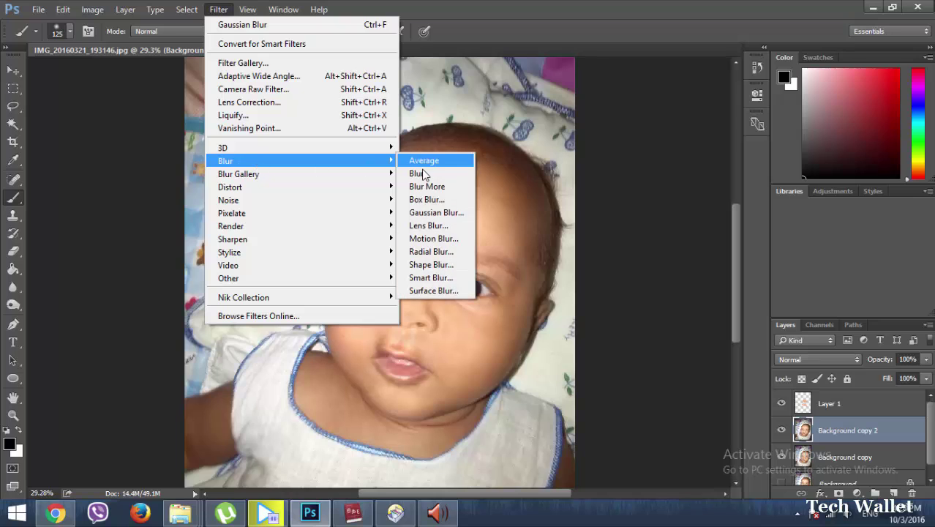
left_click(436, 213)
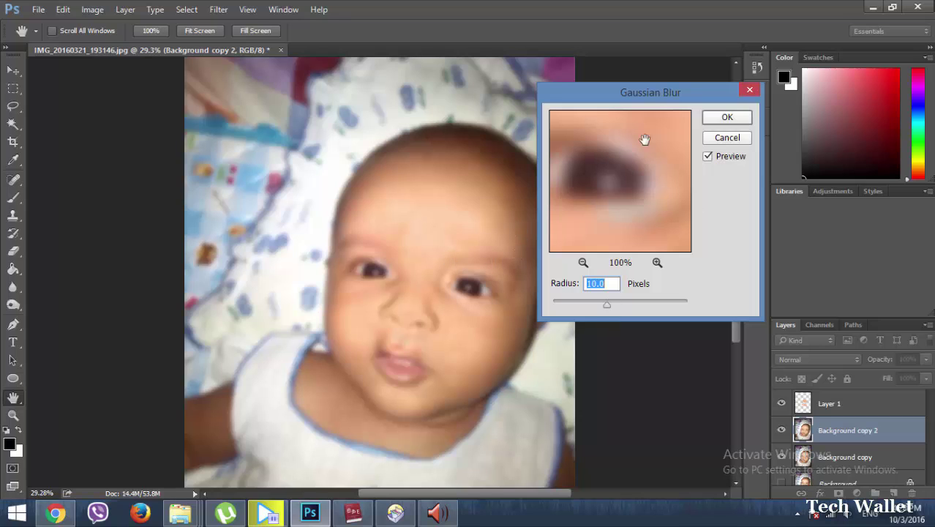
left_click(729, 119)
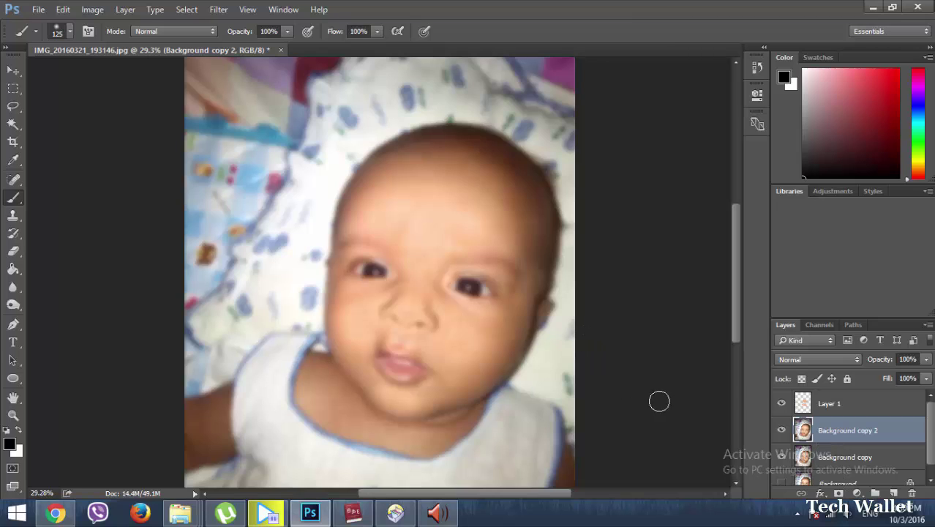
left_click(838, 495, "alt")
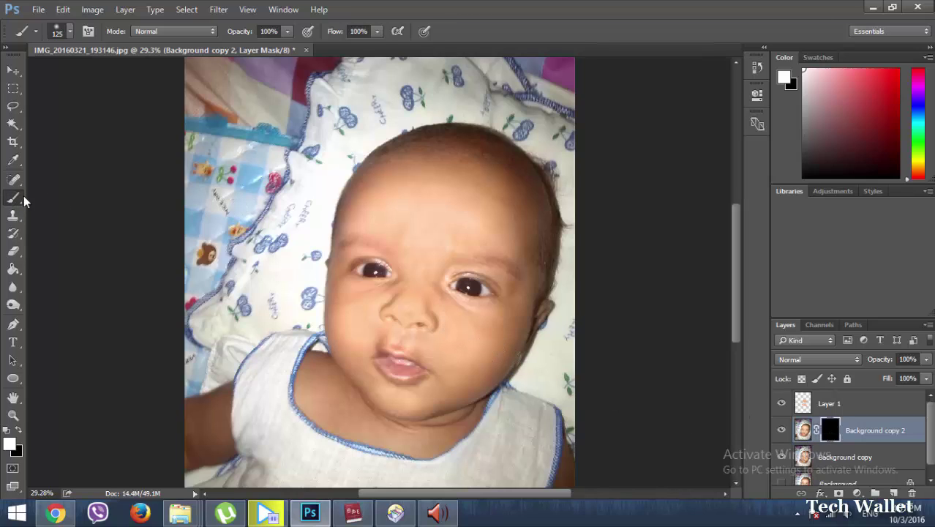
Paint white on the Background copy 2 mask over the facial highlights, starting at the forehead, with a 175 px brush at 36% opacity.
left_click(288, 30)
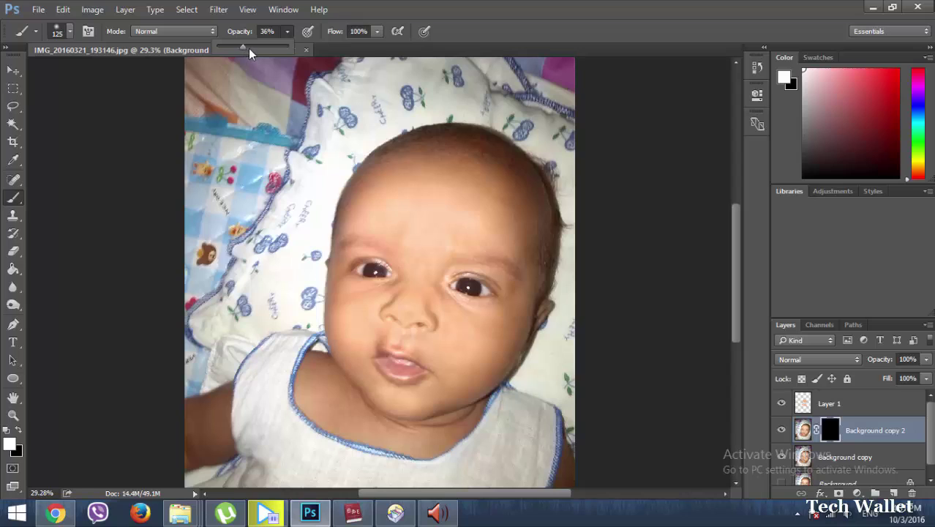
left_click(498, 21)
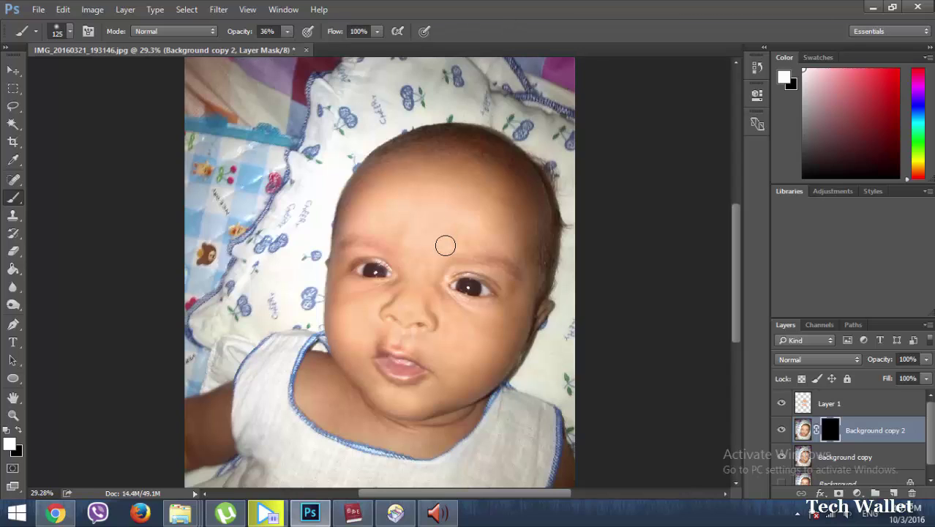
key("bracketright")
key("bracketright")
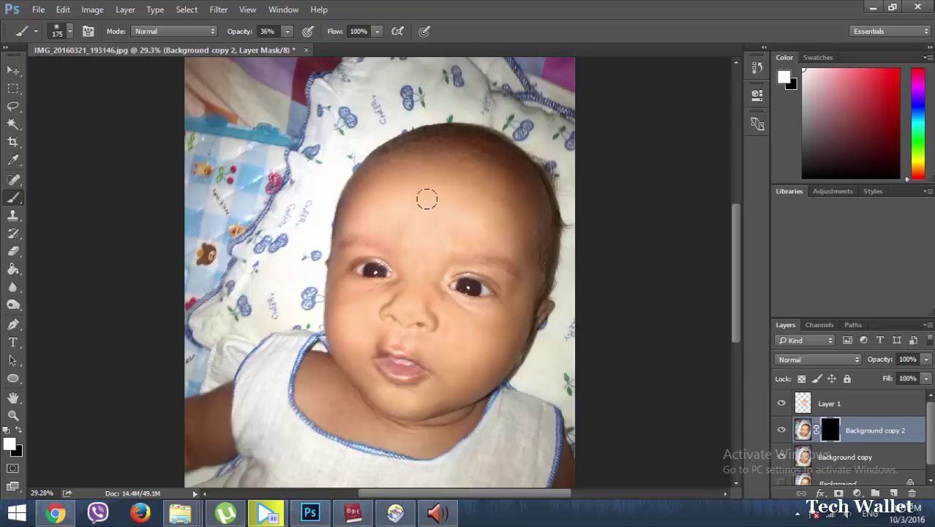
mouse_move(427, 199)
left_mouse_down()
mouse_move(396, 208)
mouse_move(379, 230)
mouse_move(387, 235)
left_mouse_up()
mouse_move(480, 210)
left_mouse_down()
mouse_move(533, 262)
mouse_move(448, 250)
mouse_move(456, 250)
mouse_move(424, 264)
mouse_move(419, 290)
mouse_move(434, 290)
mouse_move(465, 339)
mouse_move(470, 325)
mouse_move(492, 346)
mouse_move(447, 379)
mouse_move(442, 361)
mouse_move(358, 339)
mouse_move(347, 320)
mouse_move(345, 305)
mouse_move(403, 272)
mouse_move(394, 240)
mouse_move(403, 244)
mouse_move(365, 224)
mouse_move(399, 245)
mouse_move(439, 231)
mouse_move(447, 250)
mouse_move(432, 238)
mouse_move(436, 258)
mouse_move(479, 250)
mouse_move(466, 237)
mouse_move(474, 217)
mouse_move(503, 247)
mouse_move(407, 237)
left_mouse_up()
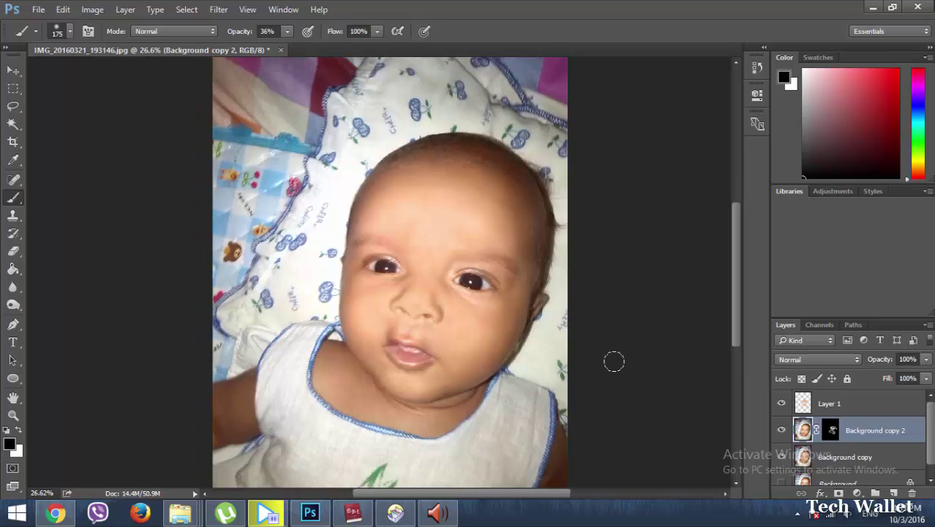
Merge the Background copy and Background copy 2 layers into one layer.
left_click(866, 458, "ctrl")
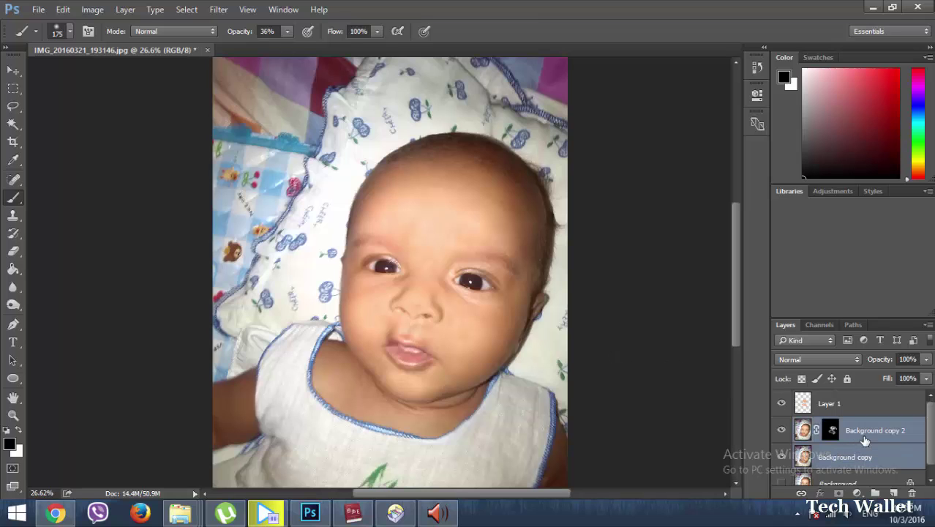
right_click(861, 436)
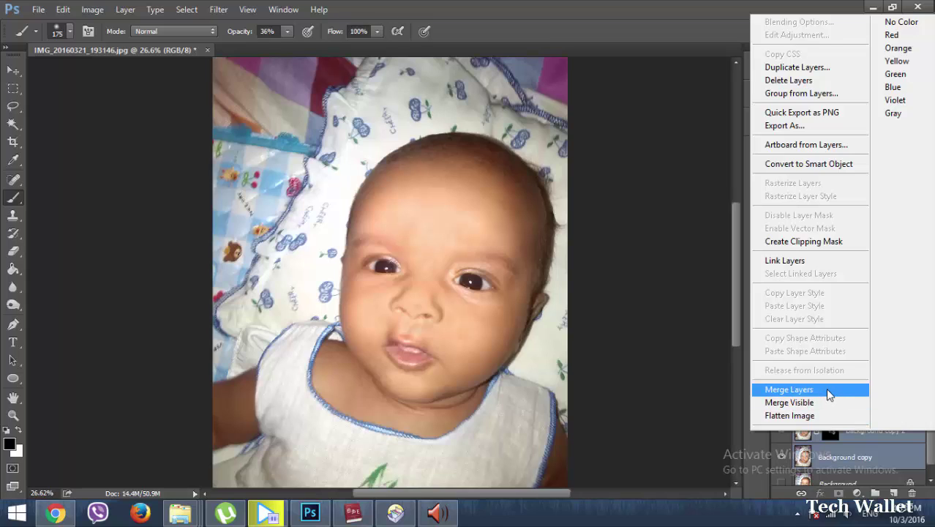
left_click(829, 395)
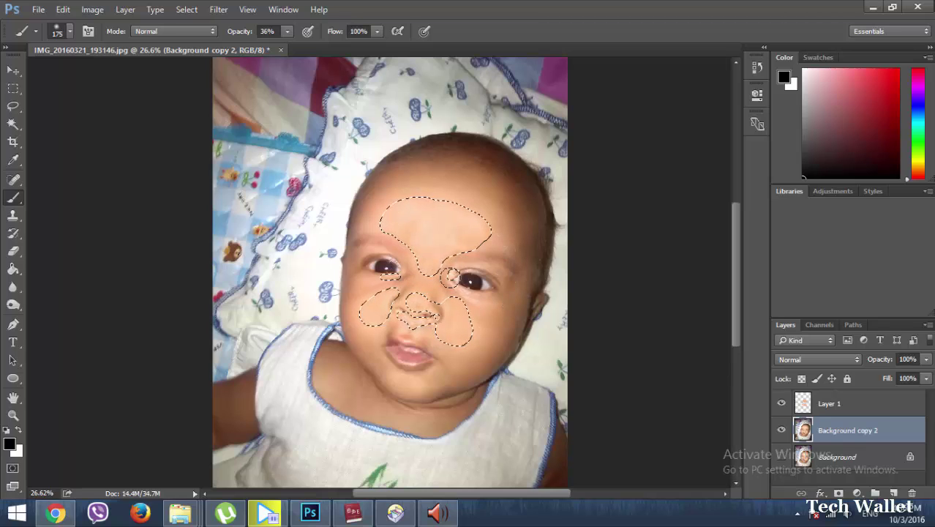
Feather the selection covering the forehead, under-eye, cheek and nose highlight areas.
left_click(187, 10)
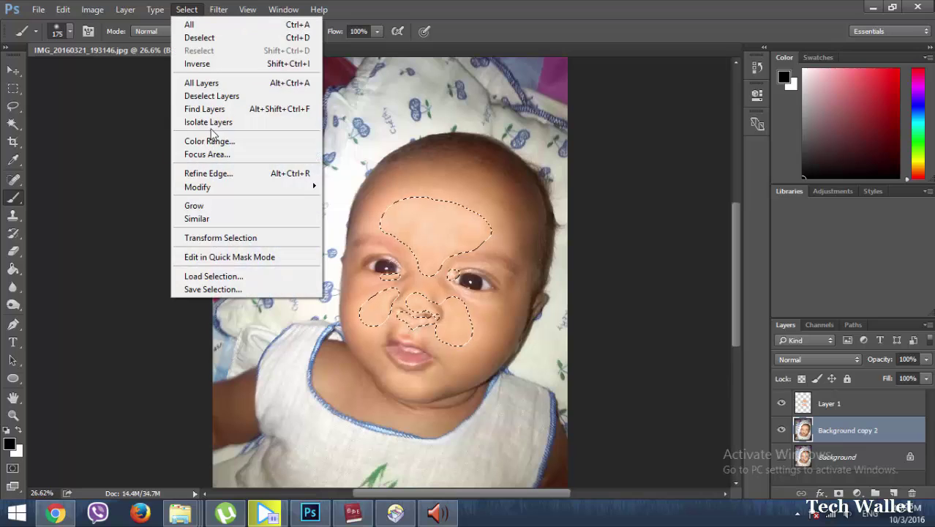
mouse_move(245, 190)
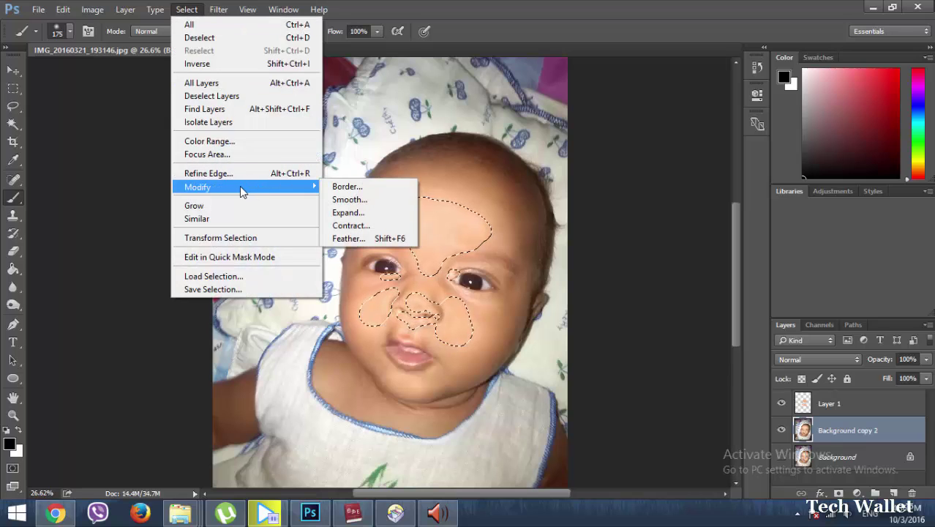
left_click(349, 238)
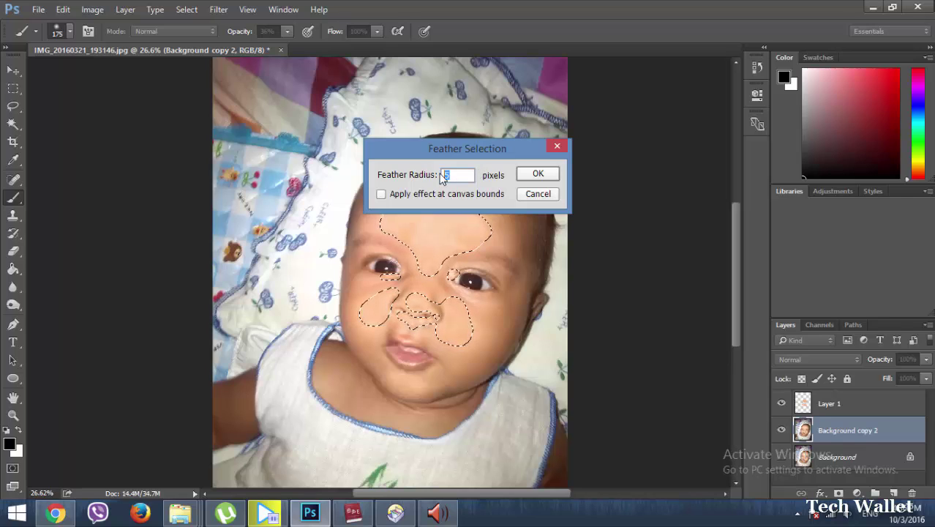
left_click(537, 177)
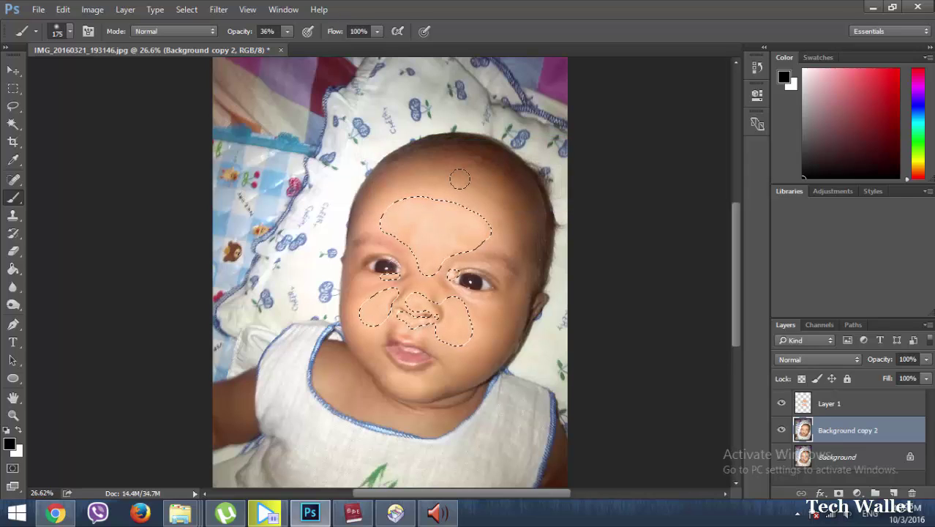
Add 2% monochromatic Gaussian noise to the selected skin areas on Background copy 2.
left_click(219, 10)
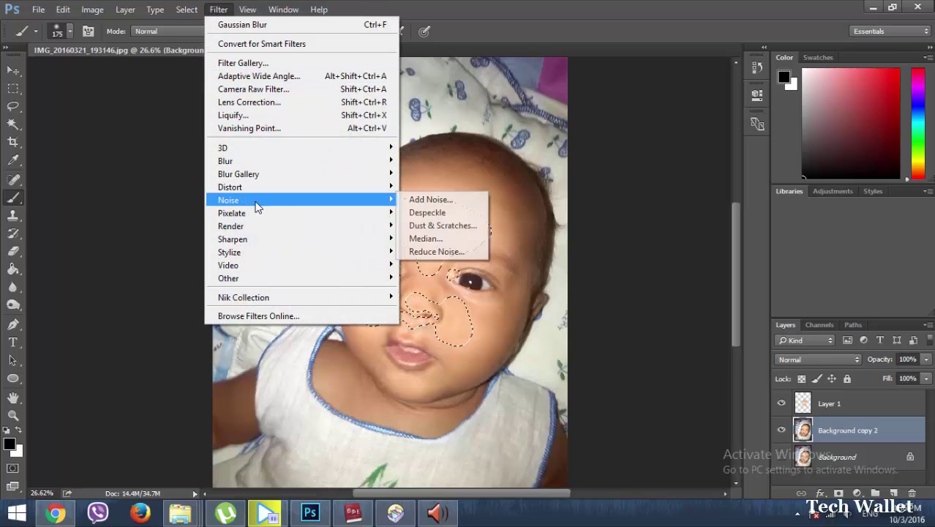
left_click(432, 200)
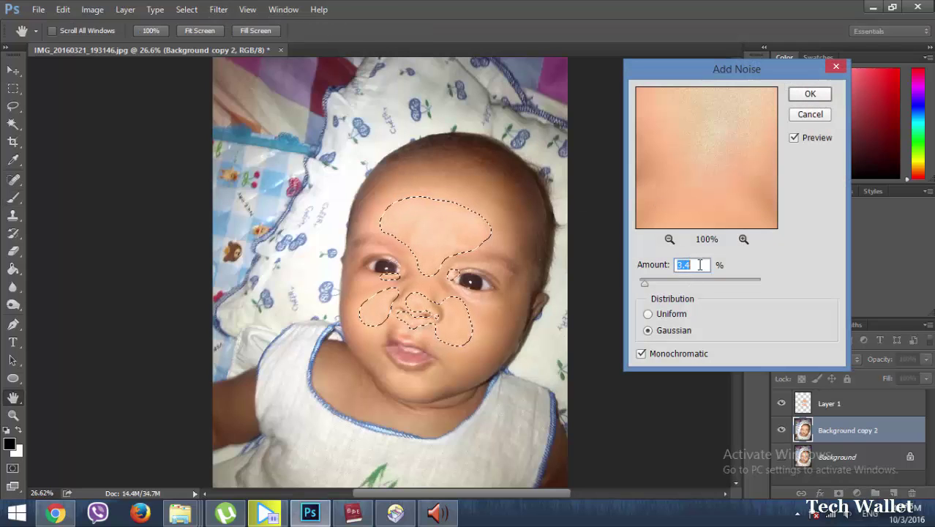
type("2")
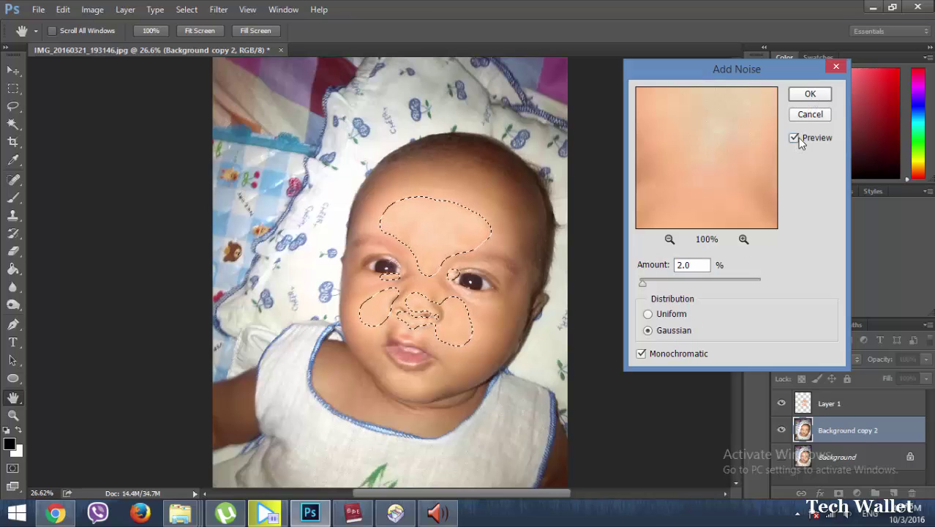
left_click(810, 94)
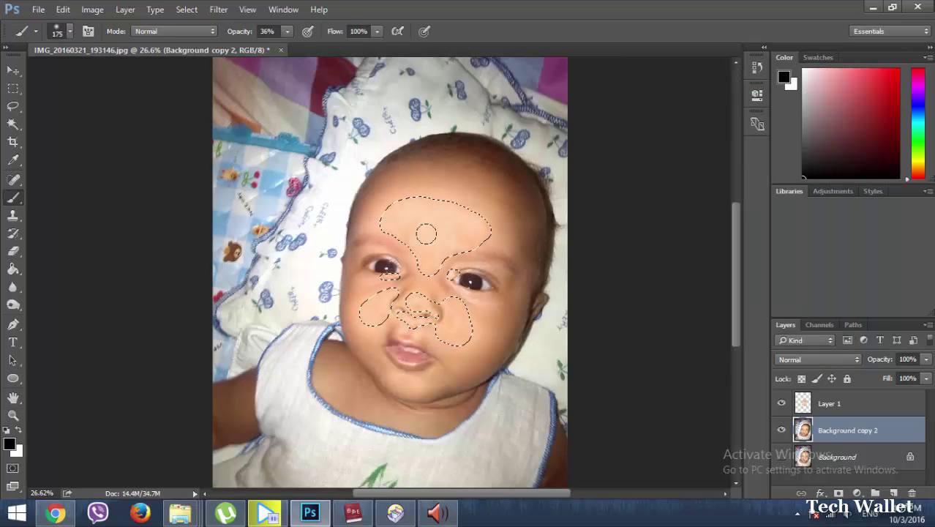
Compare the retouched face with the original by hiding Background copy 2 and showing it again.
scroll(399, 220, "up", 3)
scroll(398, 219, "down", 2)
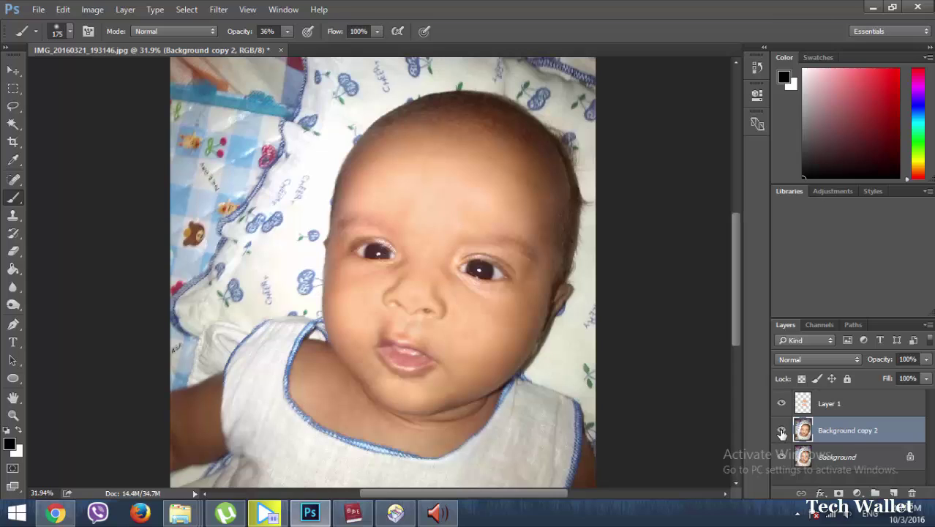
left_click(781, 432)
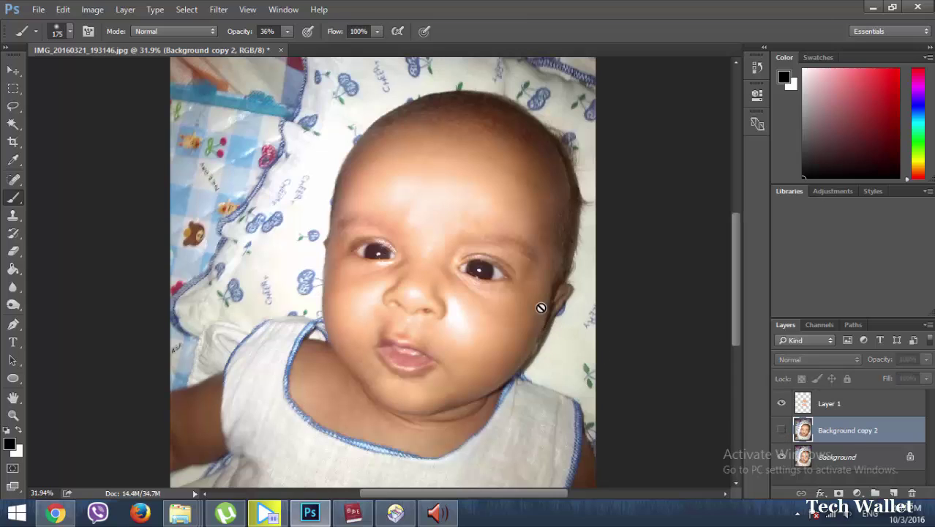
left_click(782, 432)
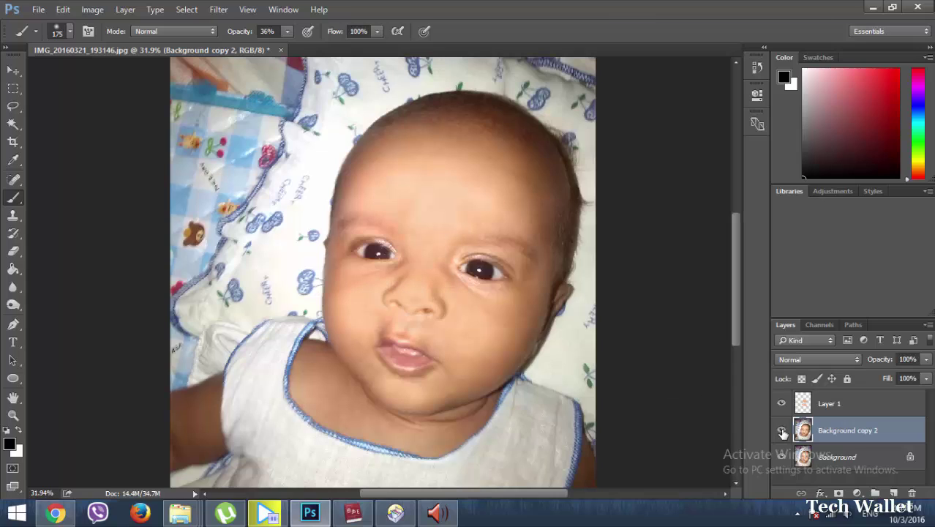